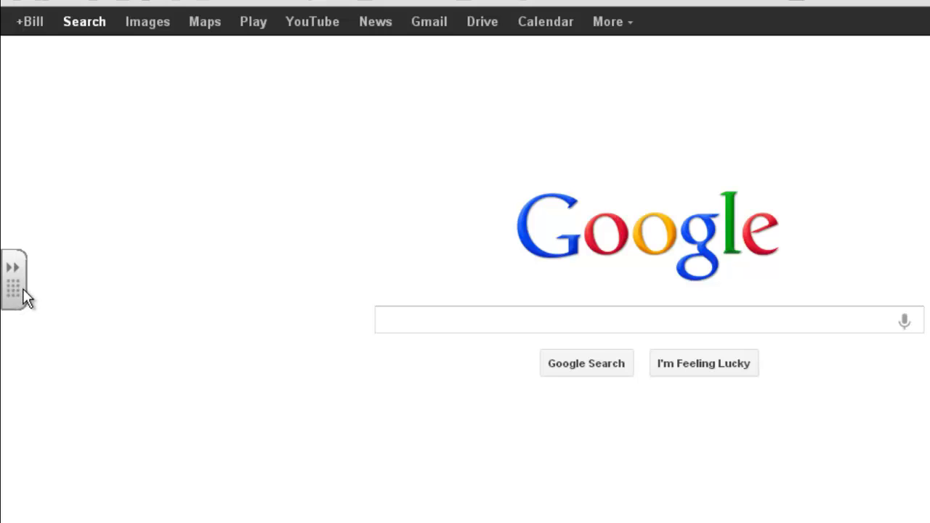
- Slide the collapsed floating toolbar down the screen edge, expand it, and redock it there
{"action": "left_click_drag", "start_coordinate": [16, 298], "coordinate": [5, 371]}
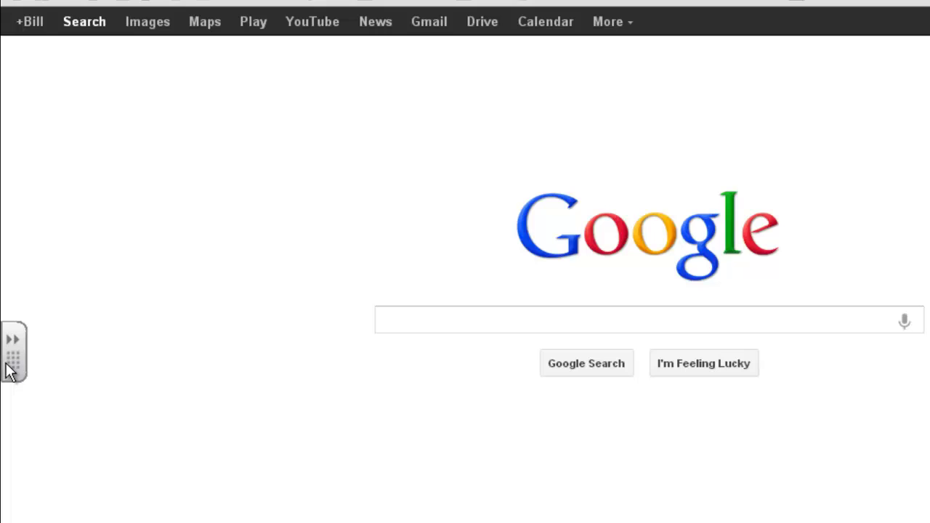
{"action": "left_click", "coordinate": [9, 369]}
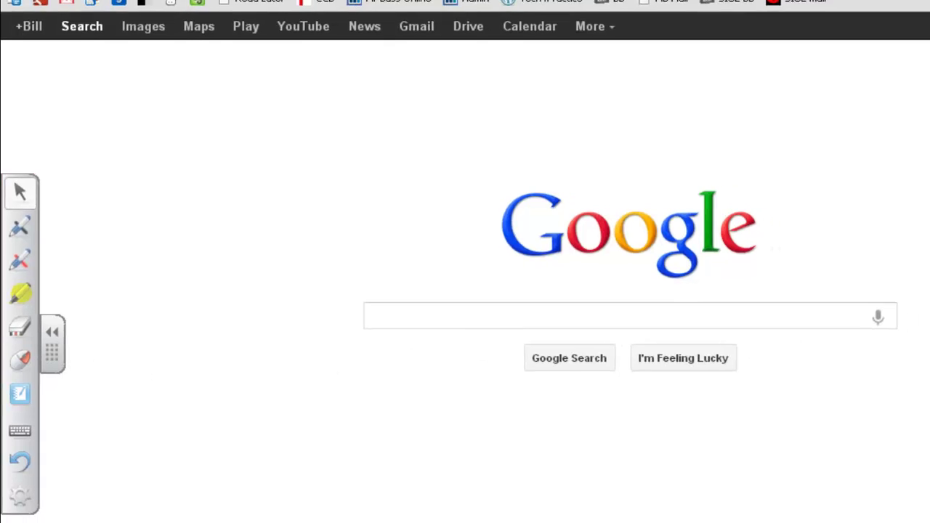
{"action": "left_click", "coordinate": [43, 365]}
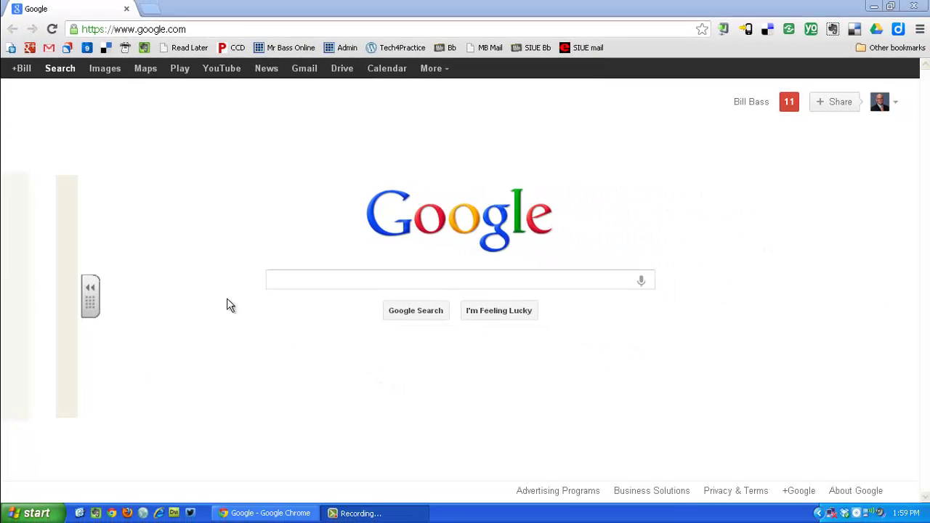
{"action": "mouse_move", "coordinate": [227, 299]}
{"action": "left_mouse_down"}
{"action": "mouse_move", "coordinate": [654, 276]}
{"action": "mouse_move", "coordinate": [929, 238]}
{"action": "mouse_move", "coordinate": [901, 251]}
{"action": "mouse_move", "coordinate": [433, 297]}
{"action": "mouse_move", "coordinate": [201, 289]}
{"action": "mouse_move", "coordinate": [27, 256]}
{"action": "left_mouse_up"}
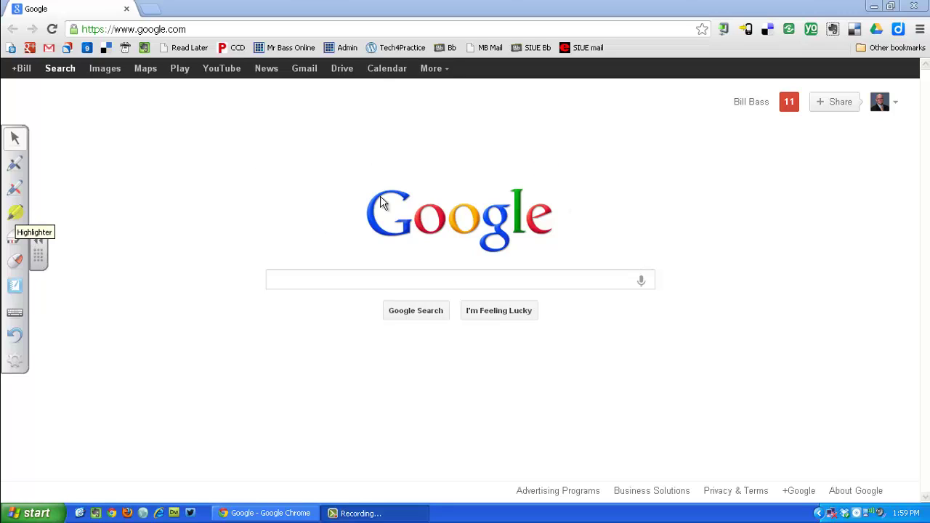
- Highlight the Google logo in yellow and draw a black pen arrow pointing at it, clearing the ink to finish
{"action": "left_click", "coordinate": [15, 214]}
{"action": "mouse_move", "coordinate": [385, 201]}
{"action": "left_mouse_down"}
{"action": "mouse_move", "coordinate": [399, 218]}
{"action": "mouse_move", "coordinate": [409, 204]}
{"action": "mouse_move", "coordinate": [545, 214]}
{"action": "mouse_move", "coordinate": [508, 244]}
{"action": "mouse_move", "coordinate": [481, 203]}
{"action": "mouse_move", "coordinate": [396, 218]}
{"action": "left_mouse_up"}
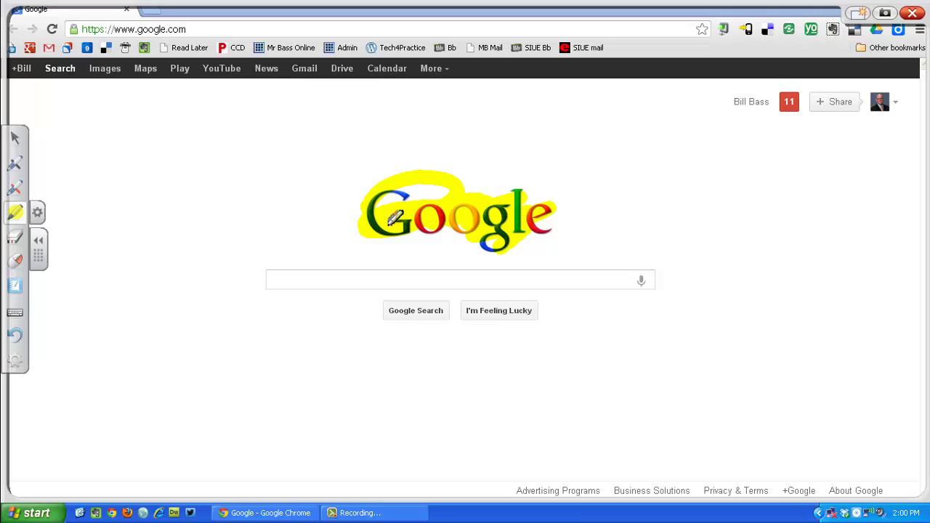
{"action": "left_click", "coordinate": [15, 163]}
{"action": "mouse_move", "coordinate": [227, 145]}
{"action": "left_mouse_down"}
{"action": "mouse_move", "coordinate": [320, 183]}
{"action": "mouse_move", "coordinate": [311, 191]}
{"action": "mouse_move", "coordinate": [333, 190]}
{"action": "mouse_move", "coordinate": [324, 164]}
{"action": "left_mouse_up"}
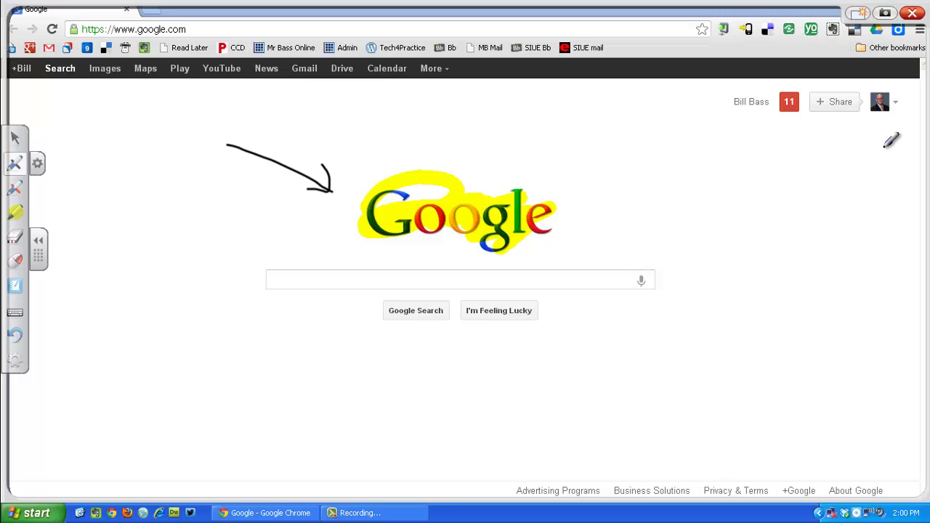
{"action": "left_click", "coordinate": [913, 14]}
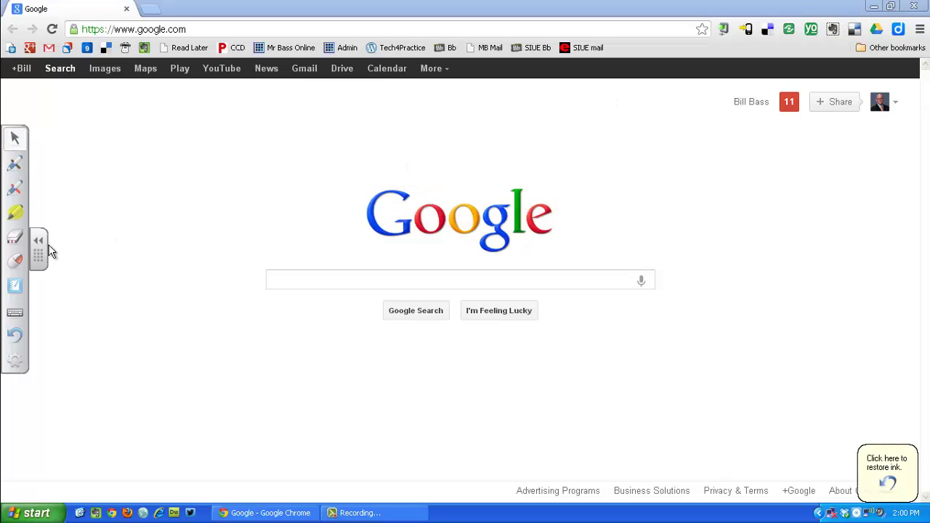
- Highlight across the Google logo again and clear the ink layer
{"action": "left_click", "coordinate": [16, 212]}
{"action": "mouse_move", "coordinate": [369, 221]}
{"action": "left_mouse_down"}
{"action": "mouse_move", "coordinate": [385, 203]}
{"action": "mouse_move", "coordinate": [536, 207]}
{"action": "left_mouse_up"}
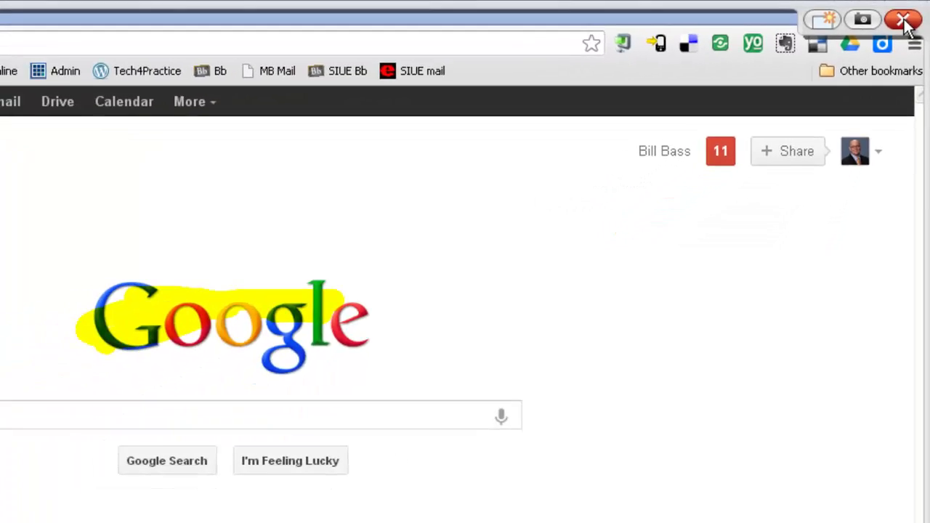
{"action": "left_click", "coordinate": [904, 21]}
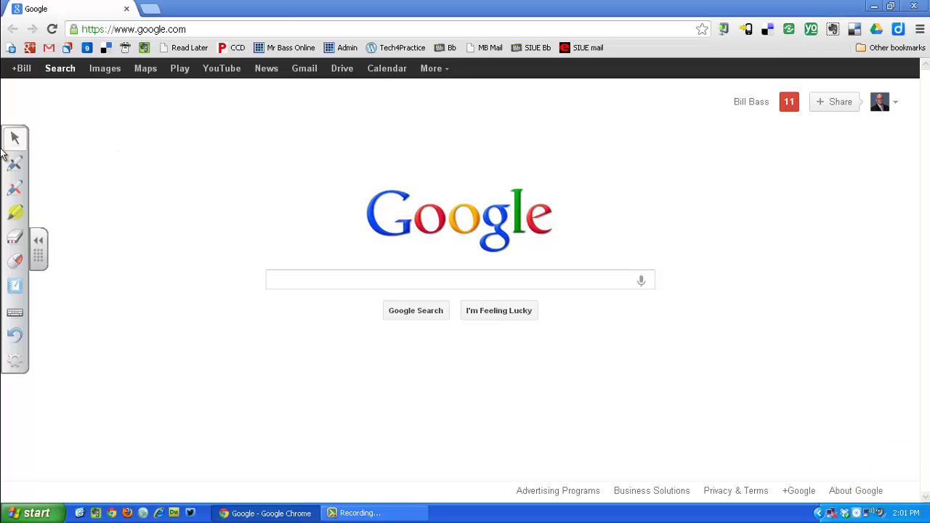
- Set the first pen to red with the second-thickest line, save its properties, and draw an arrow pointing at the Google logo
{"action": "left_click", "coordinate": [15, 165]}
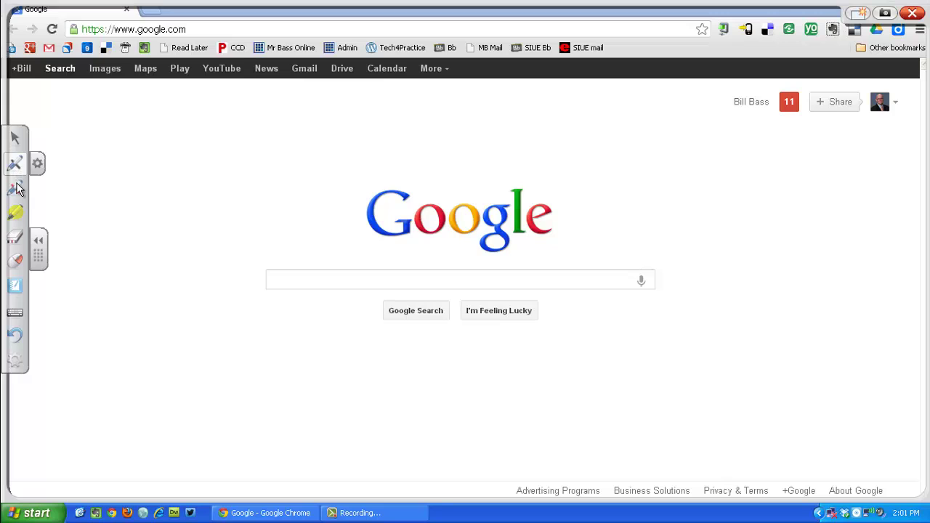
{"action": "left_click", "coordinate": [15, 188]}
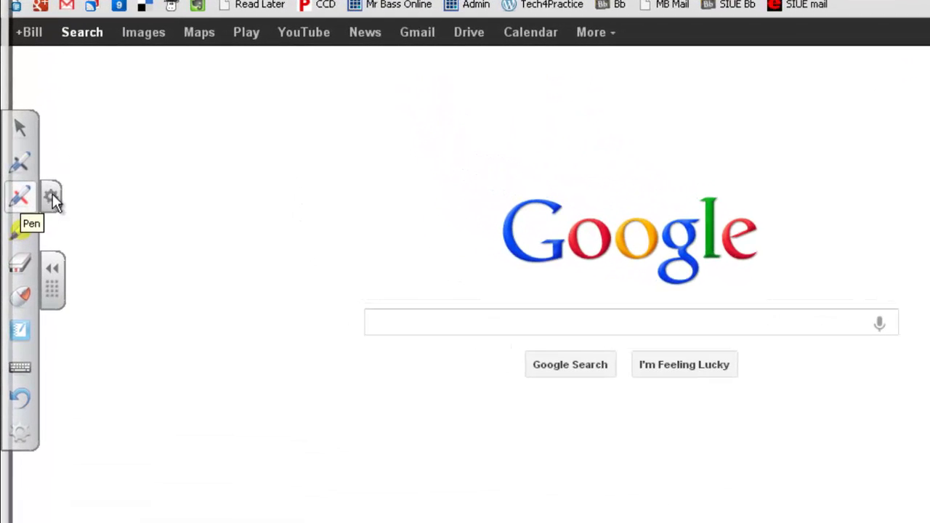
{"action": "left_click", "coordinate": [22, 168]}
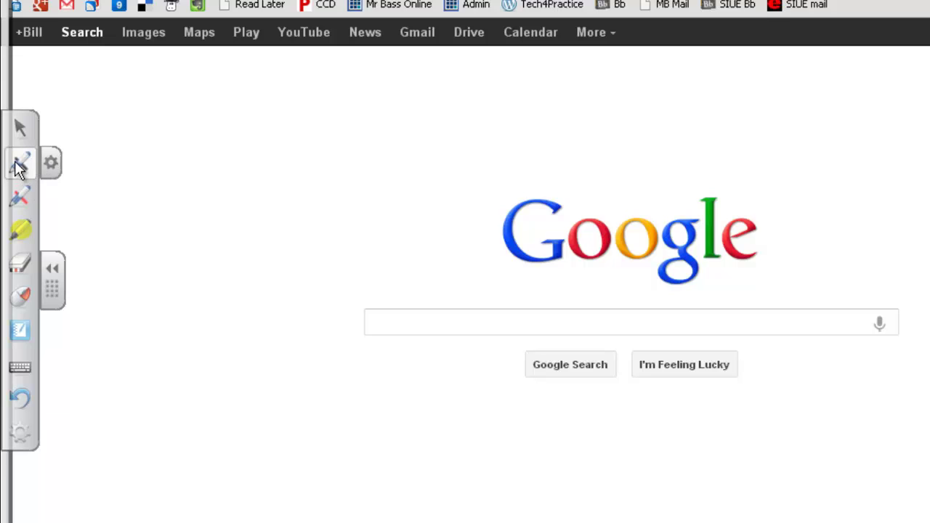
{"action": "left_click", "coordinate": [51, 165]}
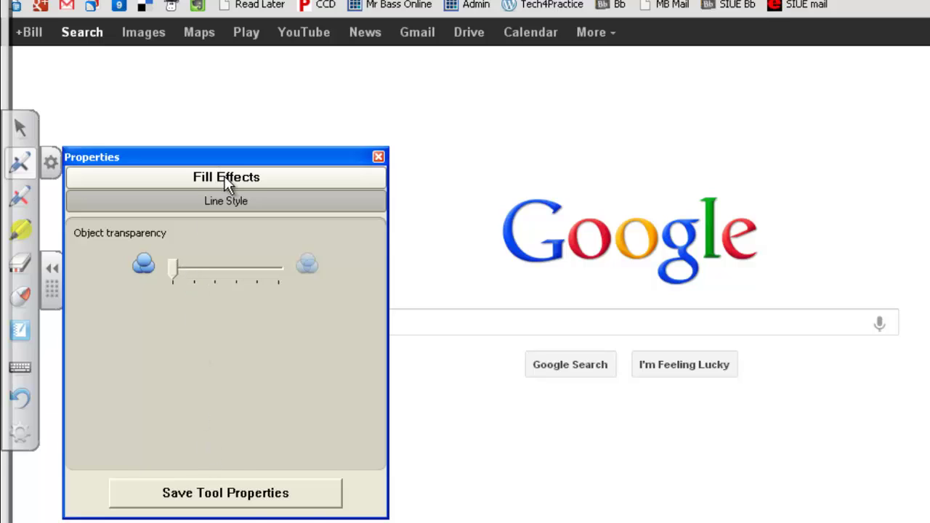
{"action": "left_click", "coordinate": [216, 201]}
{"action": "left_click", "coordinate": [161, 296]}
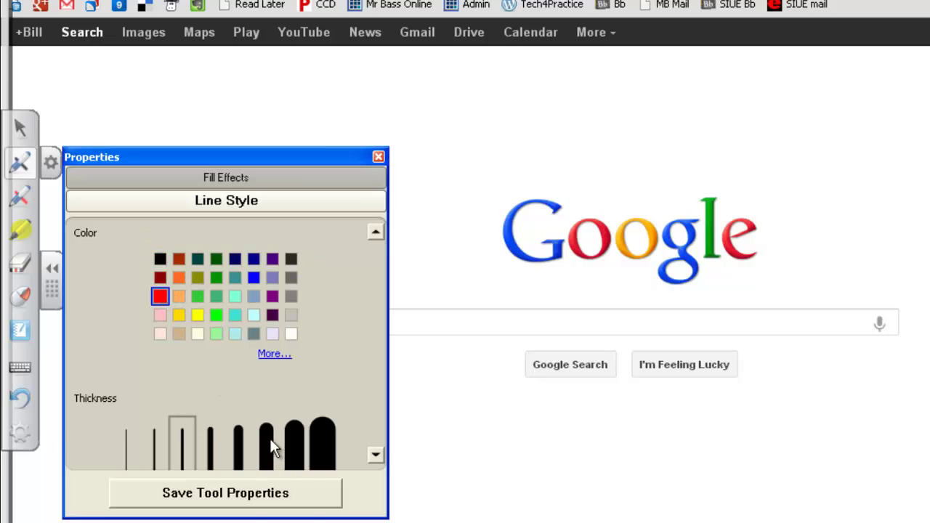
{"action": "left_click", "coordinate": [290, 445]}
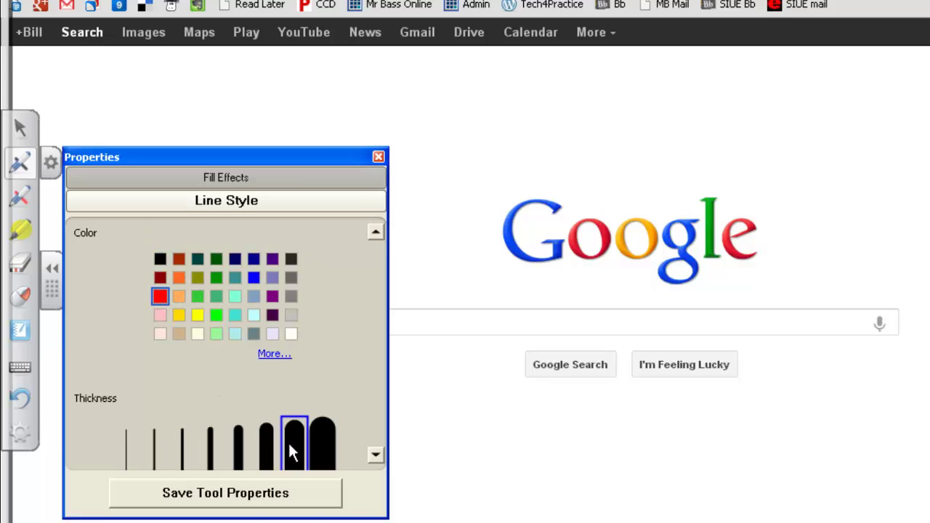
{"action": "left_click", "coordinate": [276, 494]}
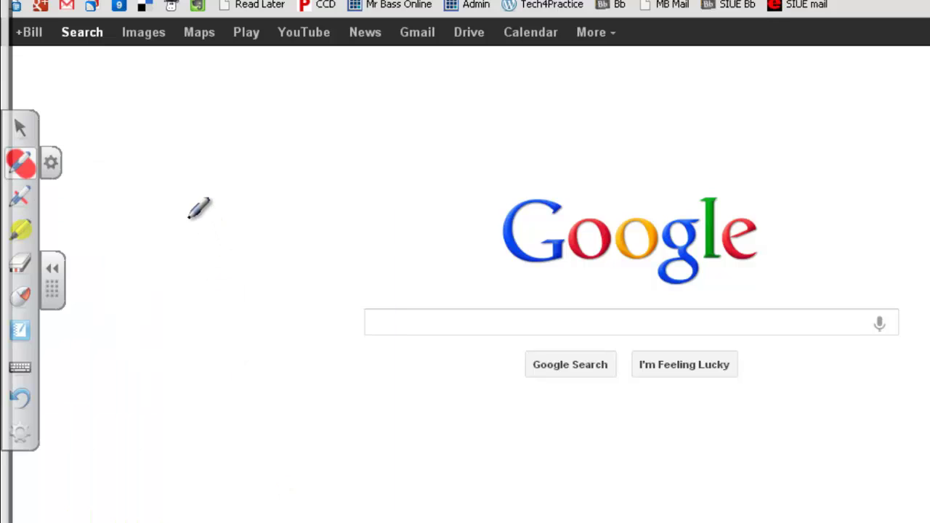
{"action": "left_click_drag", "start_coordinate": [186, 217], "coordinate": [501, 231]}
{"action": "mouse_move", "coordinate": [428, 177]}
{"action": "left_mouse_down"}
{"action": "mouse_move", "coordinate": [510, 246]}
{"action": "mouse_move", "coordinate": [448, 283]}
{"action": "left_mouse_up"}
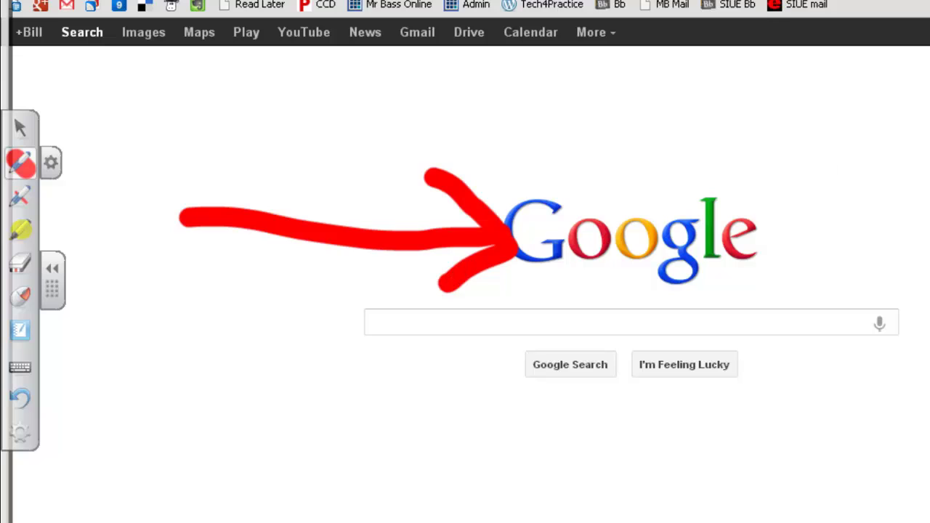
- Review the highlighter's line style properties for color and thickness, and close them without making changes
{"action": "left_click", "coordinate": [25, 231]}
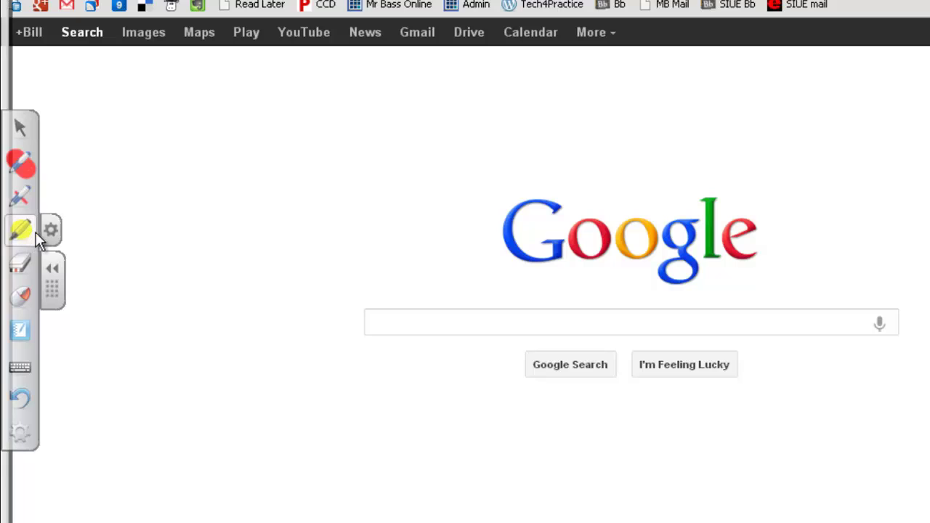
{"action": "left_click", "coordinate": [51, 231]}
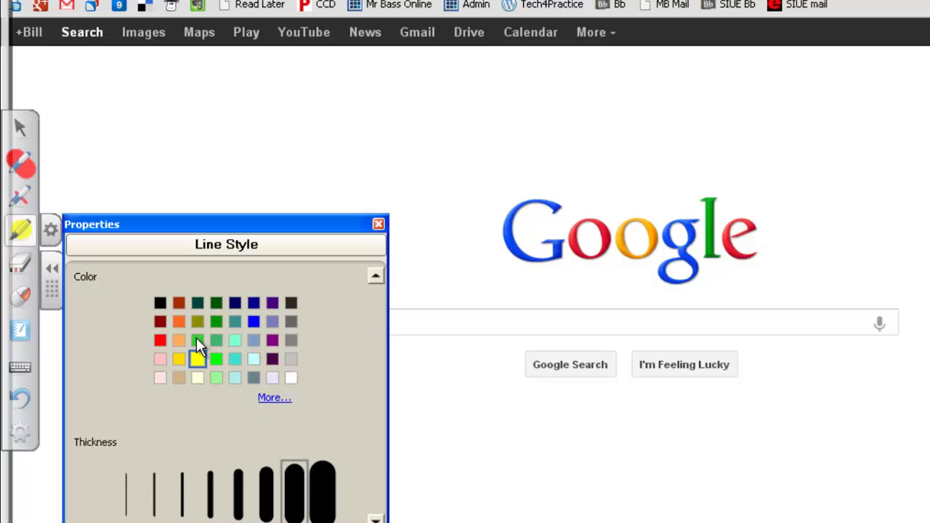
{"action": "left_click", "coordinate": [378, 224]}
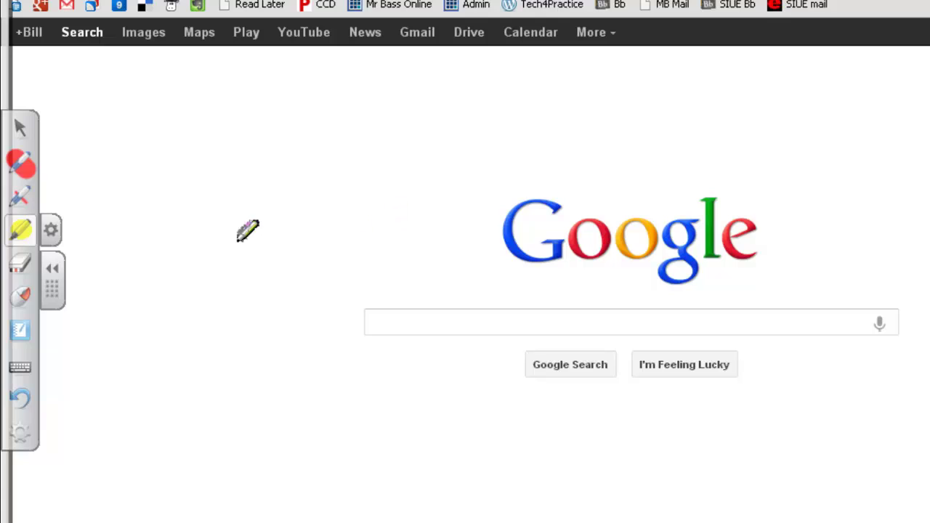
- Customize the floating tools by adding Orient and Screen Capture Toolbar to the toolbar
{"action": "left_click", "coordinate": [25, 435]}
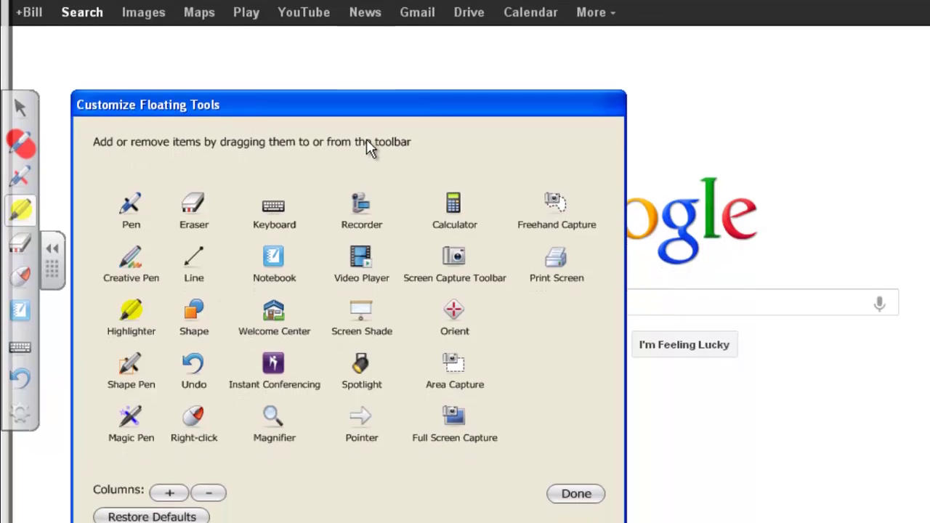
{"action": "left_click_drag", "start_coordinate": [378, 106], "coordinate": [480, 57]}
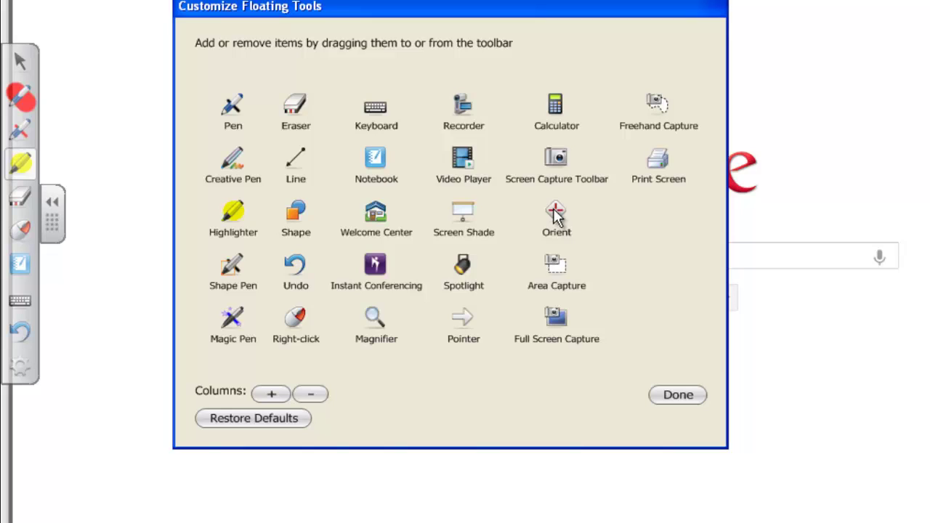
{"action": "left_click_drag", "start_coordinate": [556, 215], "coordinate": [18, 146]}
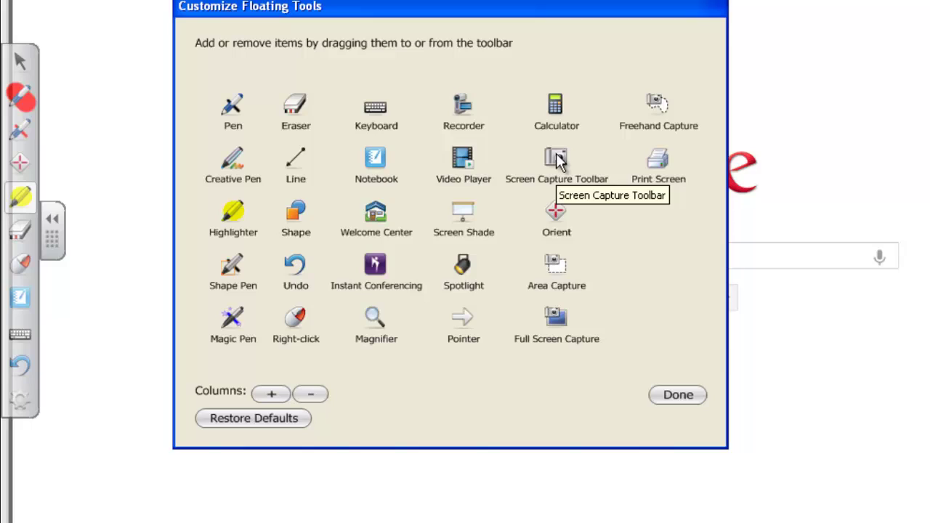
{"action": "mouse_move", "coordinate": [560, 162]}
{"action": "left_mouse_down"}
{"action": "mouse_move", "coordinate": [498, 184]}
{"action": "mouse_move", "coordinate": [58, 259]}
{"action": "mouse_move", "coordinate": [28, 228]}
{"action": "left_mouse_up"}
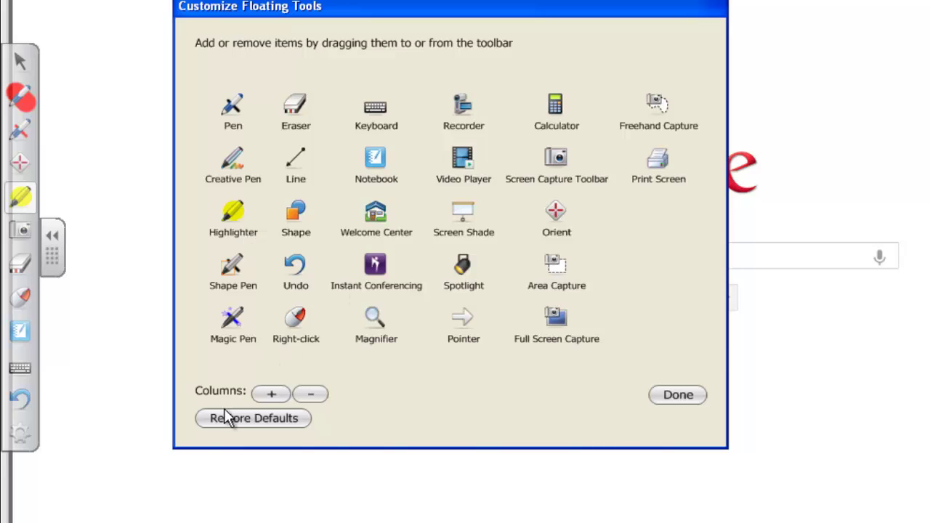
- Add a second toolbar column and fill it with the highlighter, both pens, and the Creative Pen
{"action": "left_click", "coordinate": [266, 392]}
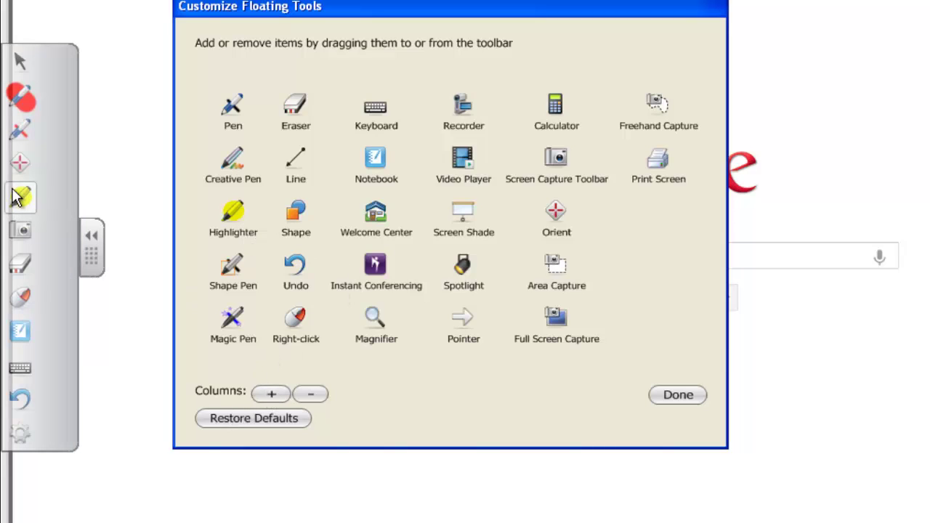
{"action": "mouse_move", "coordinate": [21, 196]}
{"action": "left_mouse_down"}
{"action": "mouse_move", "coordinate": [66, 77]}
{"action": "mouse_move", "coordinate": [61, 65]}
{"action": "left_mouse_up"}
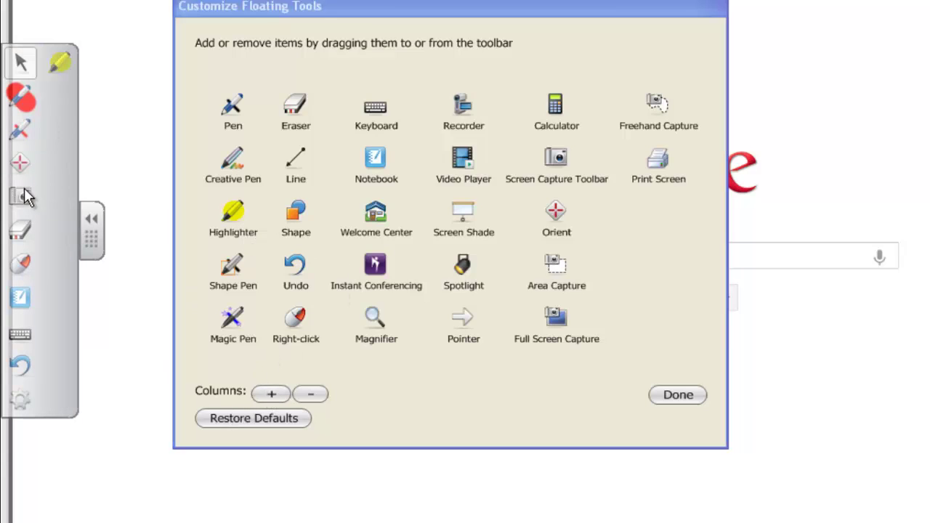
{"action": "left_click_drag", "start_coordinate": [16, 99], "coordinate": [58, 129]}
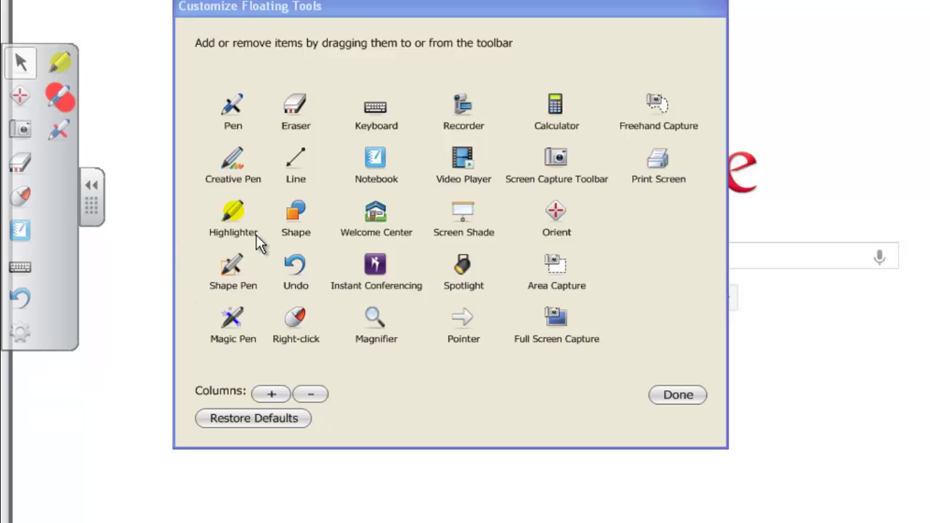
{"action": "left_click_drag", "start_coordinate": [222, 162], "coordinate": [58, 165]}
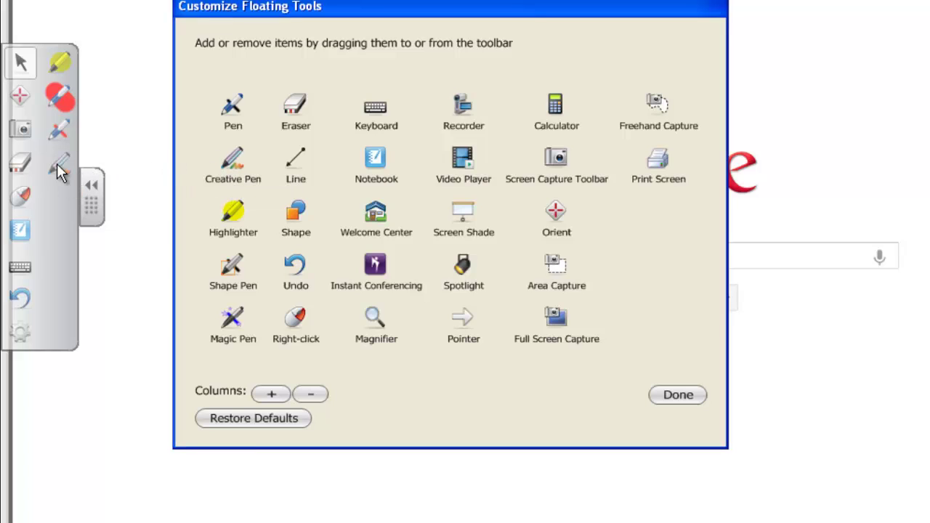
- Add a third toolbar column, restore the default floating tools, and finish customizing
{"action": "left_click", "coordinate": [279, 394]}
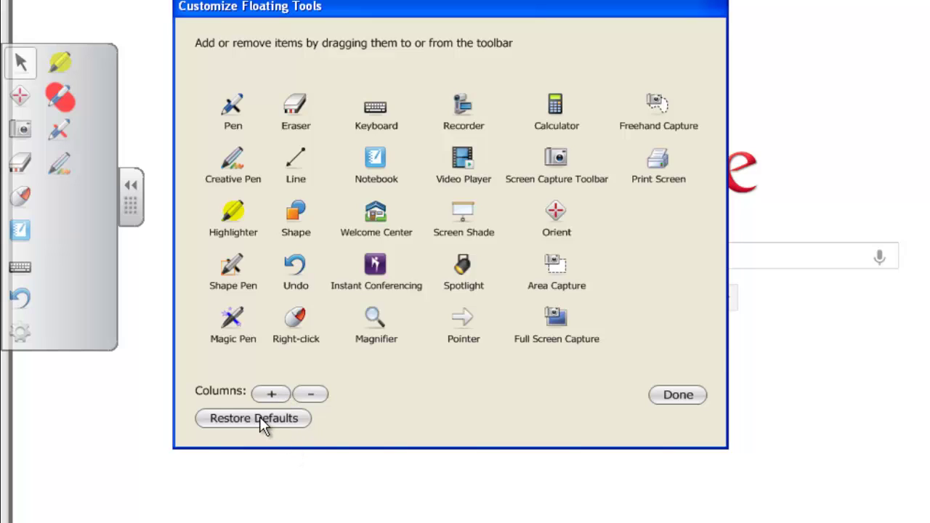
{"action": "left_click", "coordinate": [260, 419]}
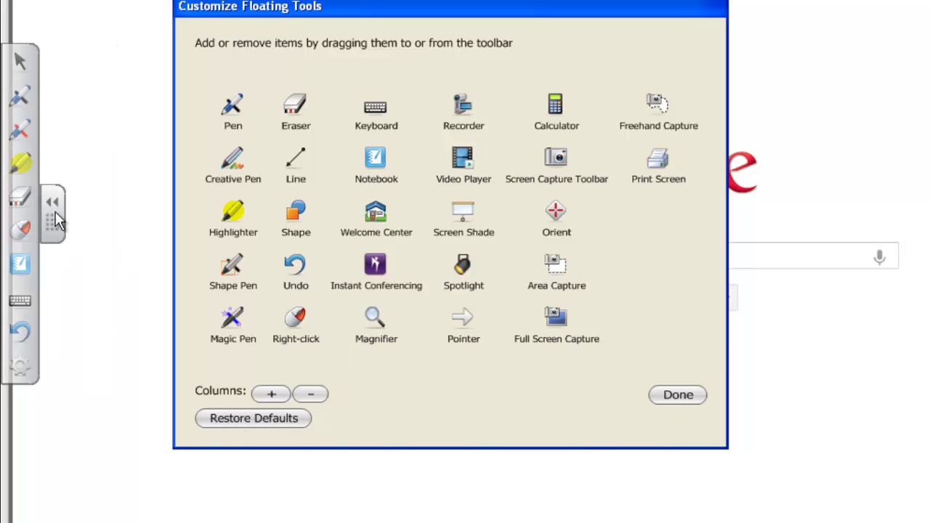
{"action": "left_click", "coordinate": [679, 395]}
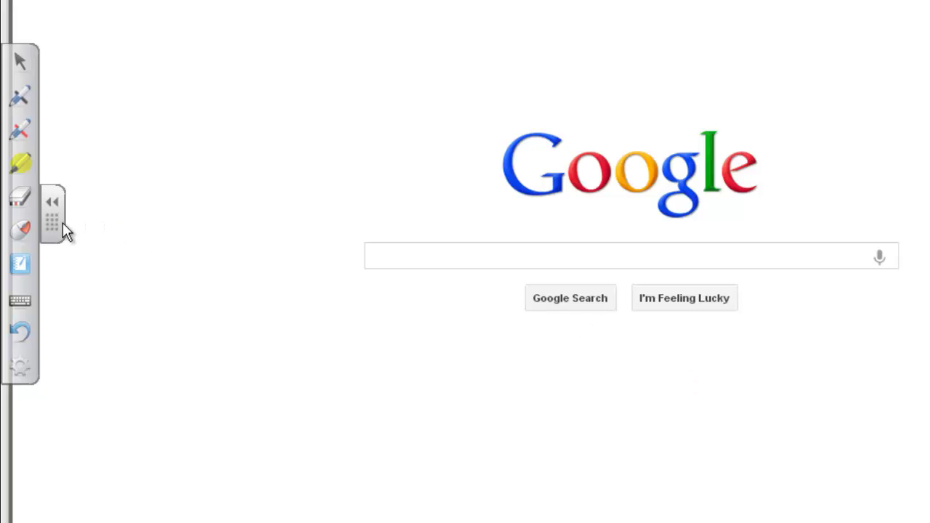
- Collapse the floating toolbar, and use the SMART Board system tray options to hide the Floating Tools and show them again
{"action": "left_click", "coordinate": [51, 200]}
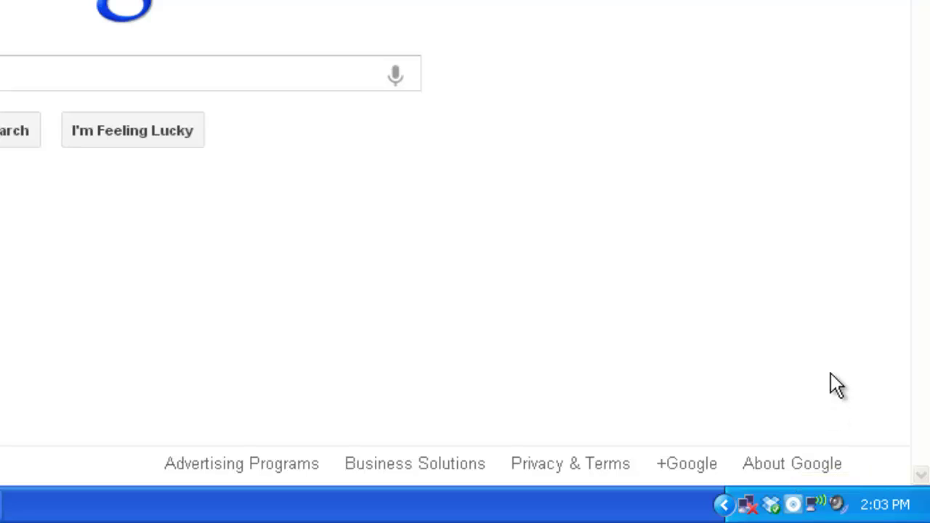
{"action": "left_click", "coordinate": [798, 502]}
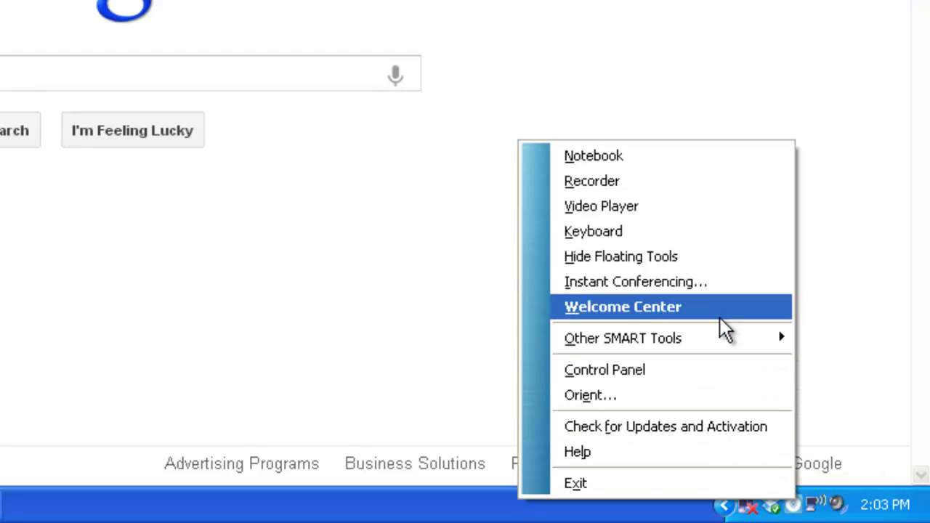
{"action": "left_click", "coordinate": [694, 254]}
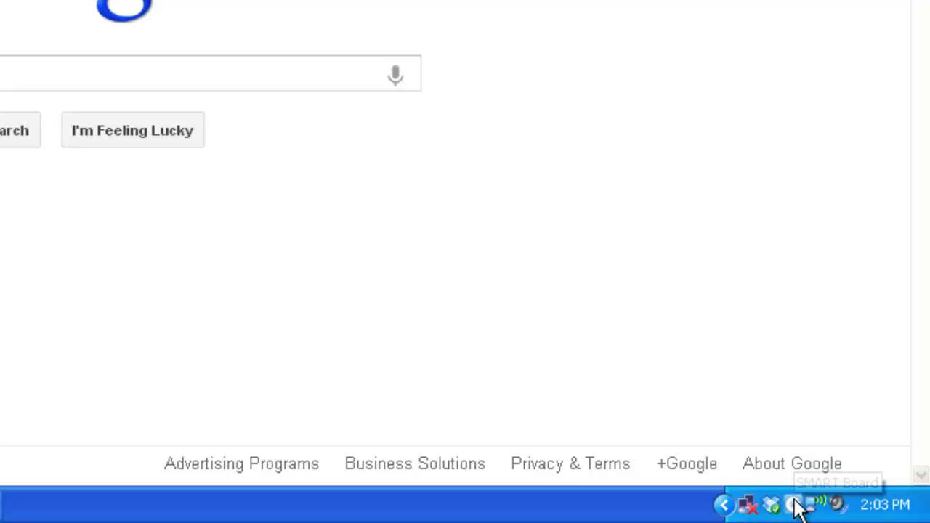
{"action": "left_click", "coordinate": [794, 504]}
{"action": "left_click", "coordinate": [672, 258]}
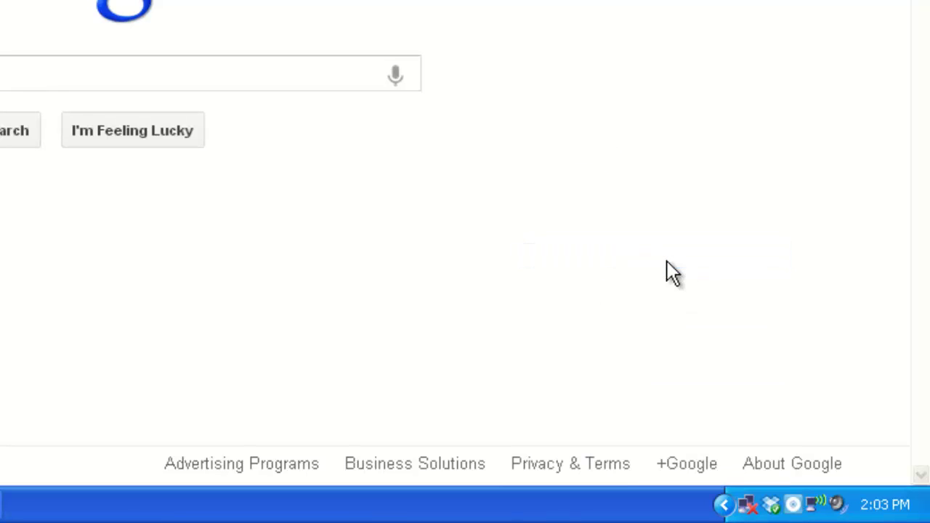